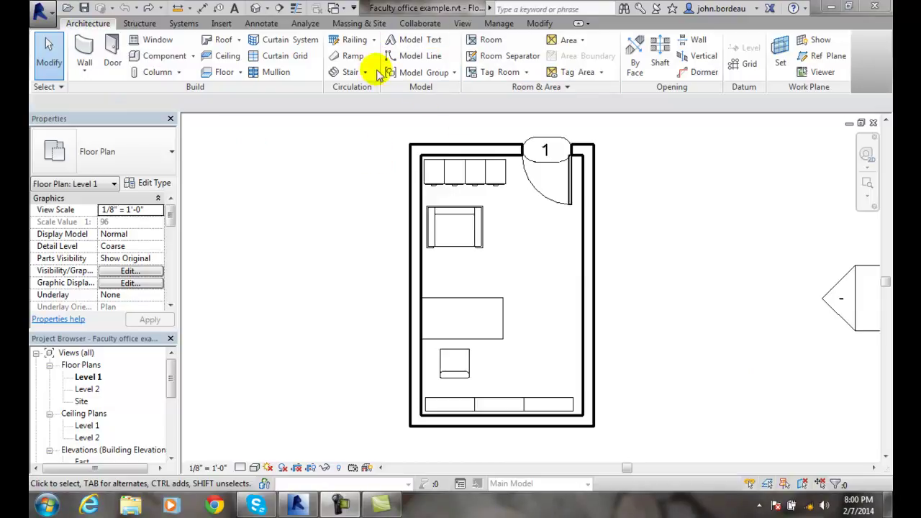
# - Open the Model Group dropdown in the Architecture tab's Model panel
pyautogui.click(453, 72)
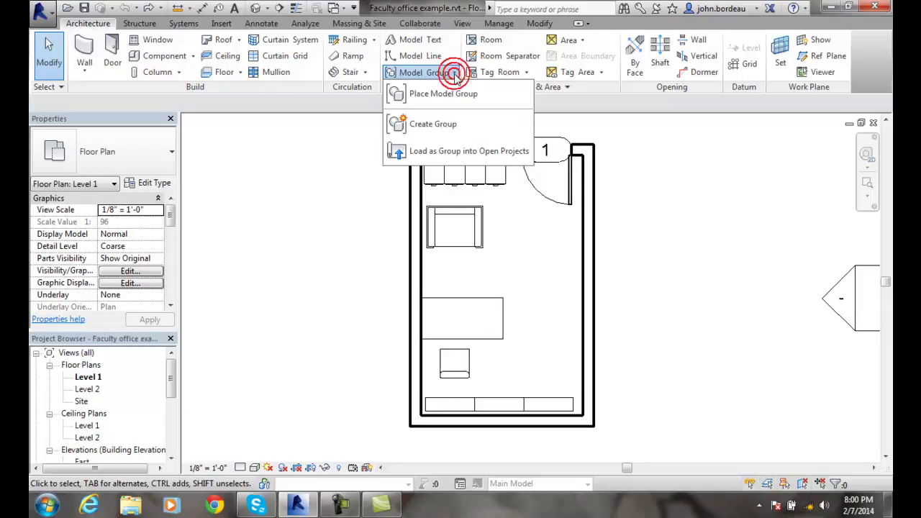
# - Create a Model-type group named 'Faculty Office Furniture Set'
pyautogui.click(430, 127)
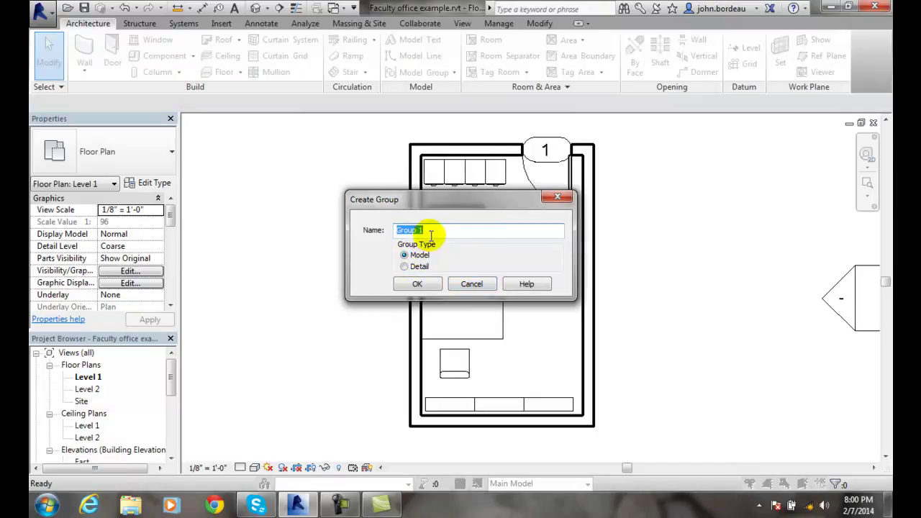
pyautogui.write('Faculty Office Furniture')
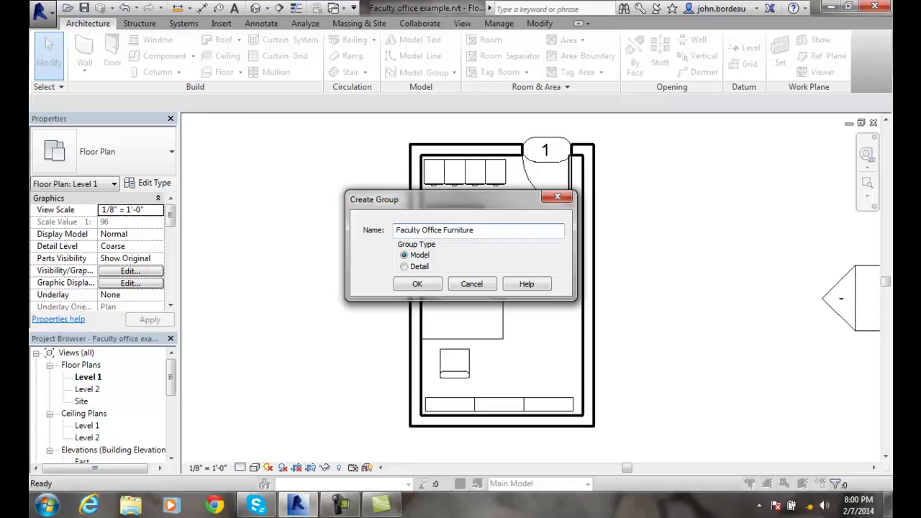
pyautogui.write('Set')
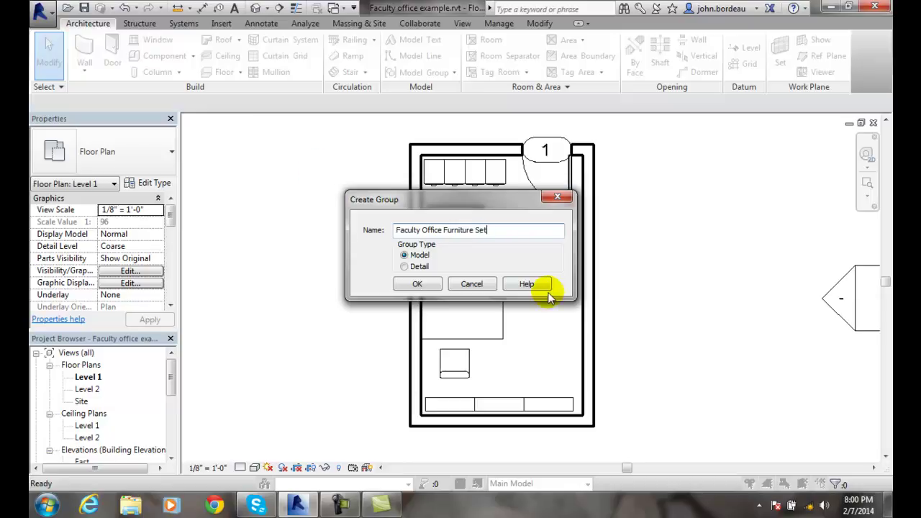
pyautogui.click(416, 285)
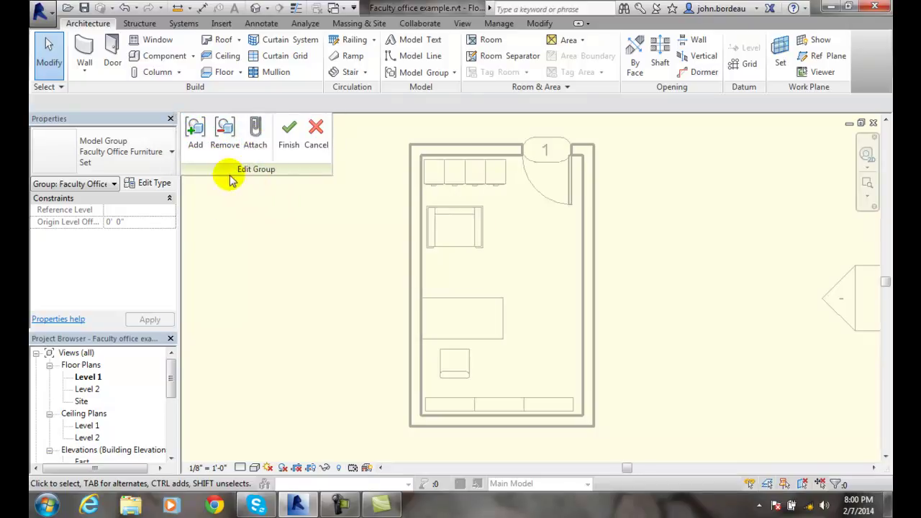
# - Add both shelving units, the chair, desk and sofa to the group, then finish editing
pyautogui.click(195, 137)
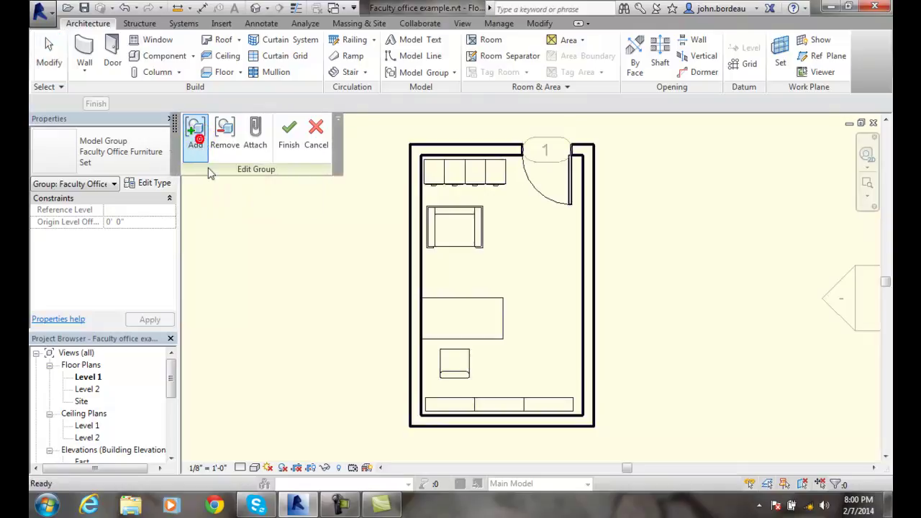
pyautogui.click(501, 405)
pyautogui.click(451, 406)
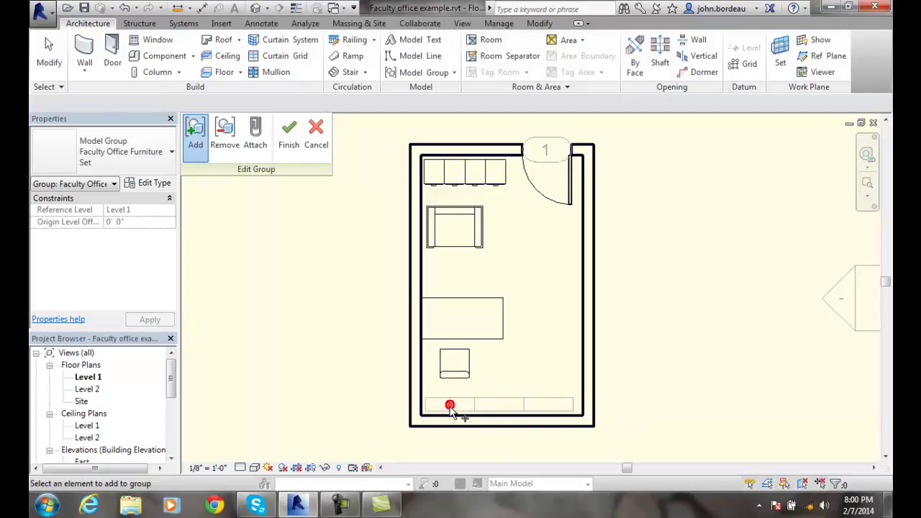
pyautogui.click(456, 369)
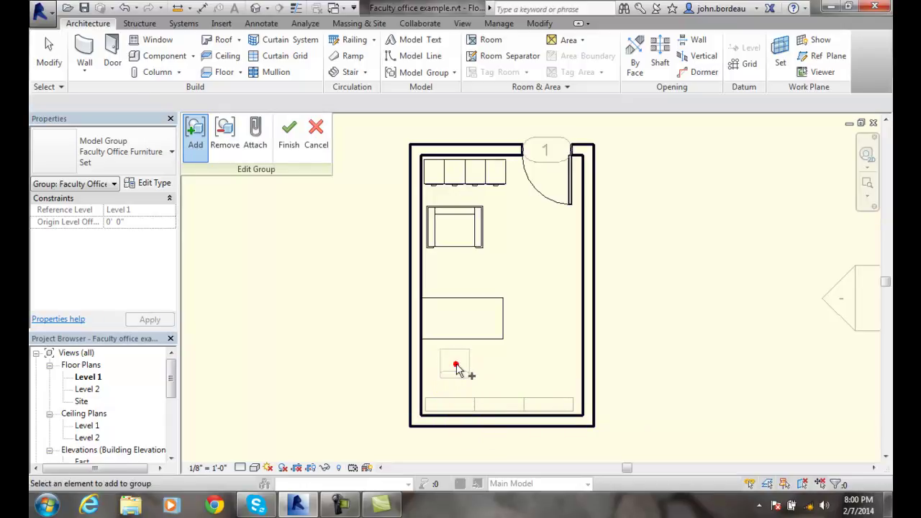
pyautogui.click(468, 323)
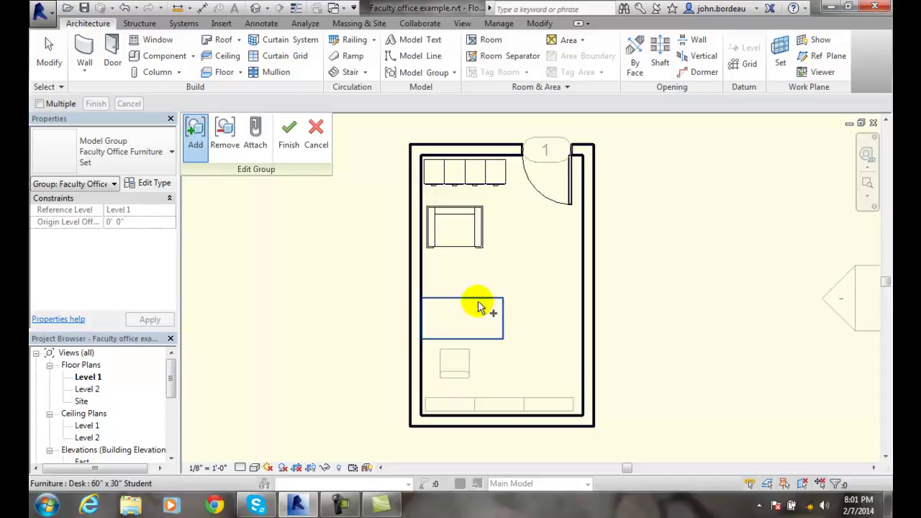
pyautogui.click(479, 305)
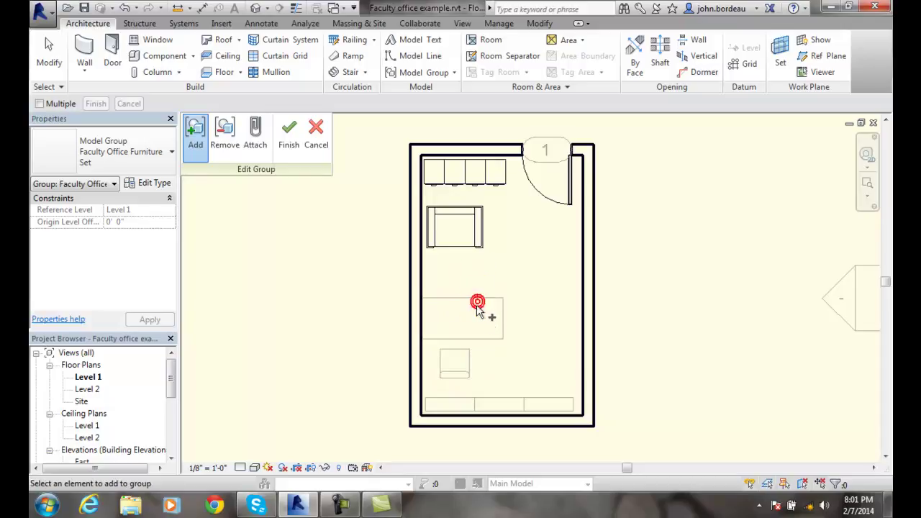
pyautogui.click(485, 252)
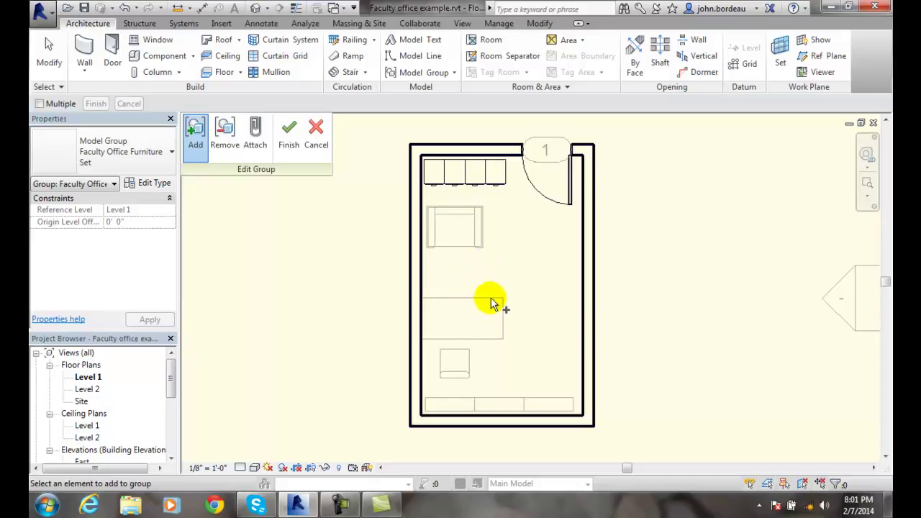
pyautogui.click(291, 146)
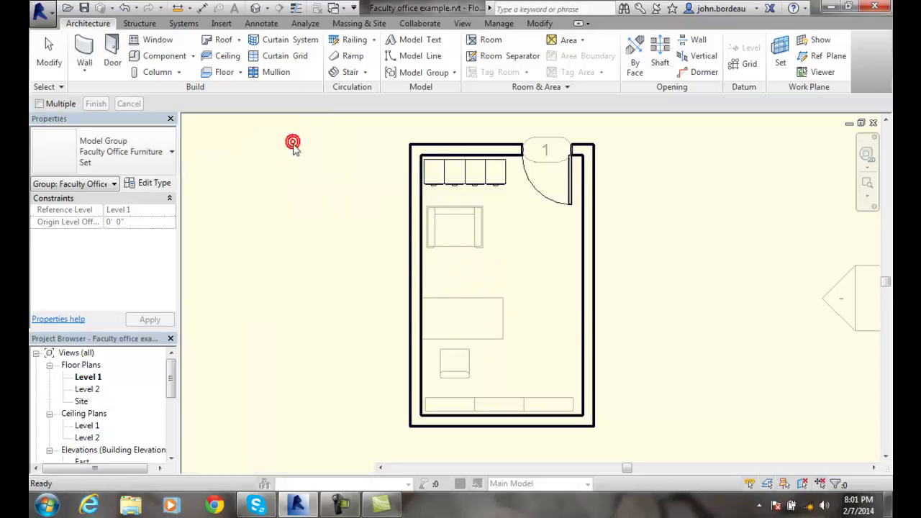
# - Review the Faculty Office Furniture Set type properties from the Project Browser's Model Groups, without changes
pyautogui.press('Escape')
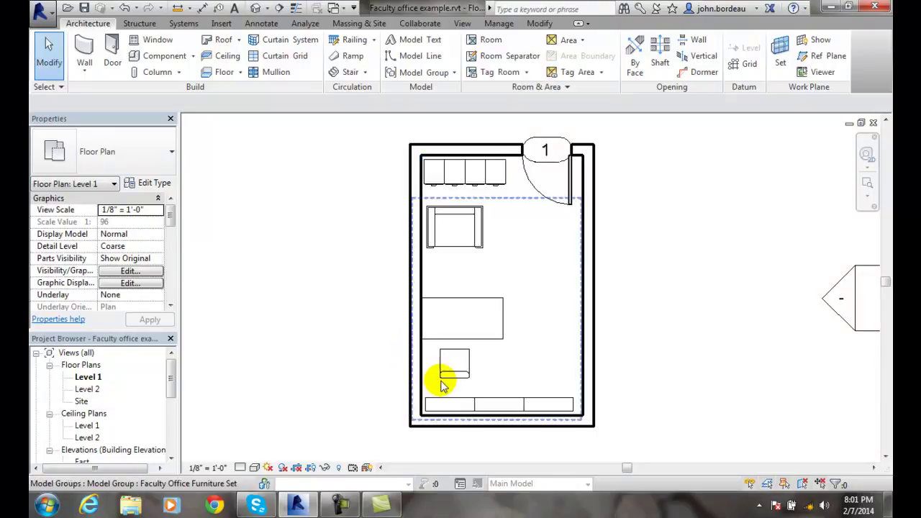
pyautogui.moveTo(171, 380); pyautogui.dragTo(170, 426)
pyautogui.click(72, 438)
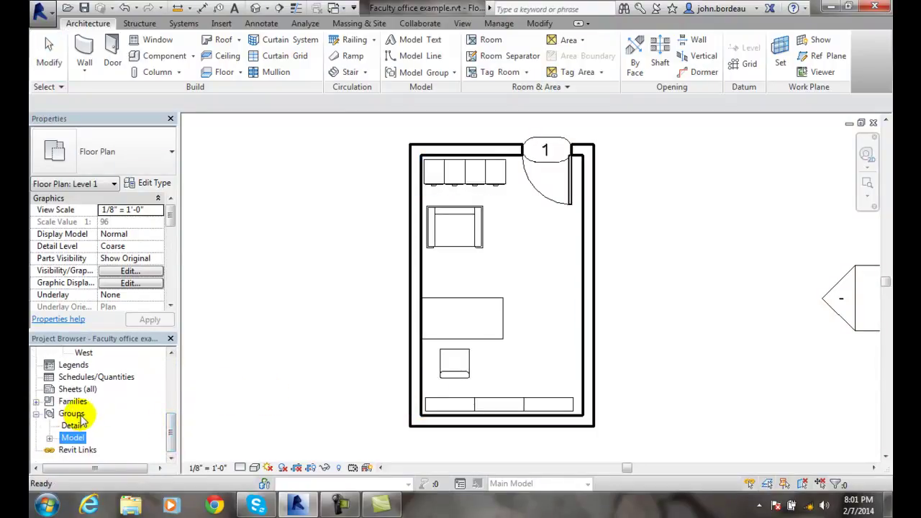
pyautogui.click(50, 439)
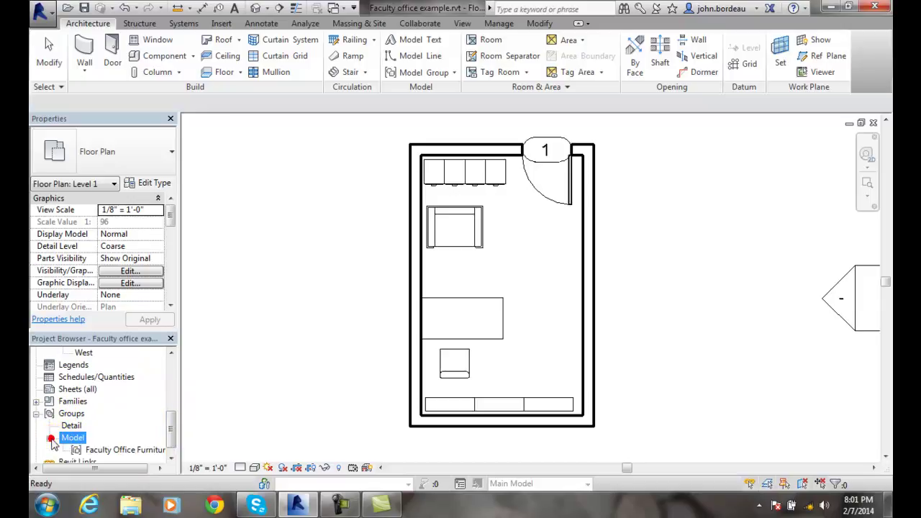
pyautogui.click(128, 453)
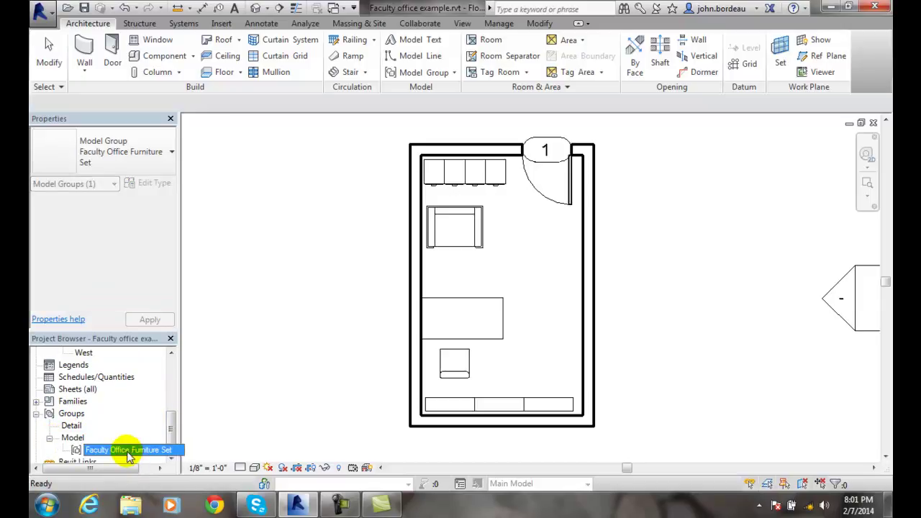
pyautogui.doubleClick(127, 453)
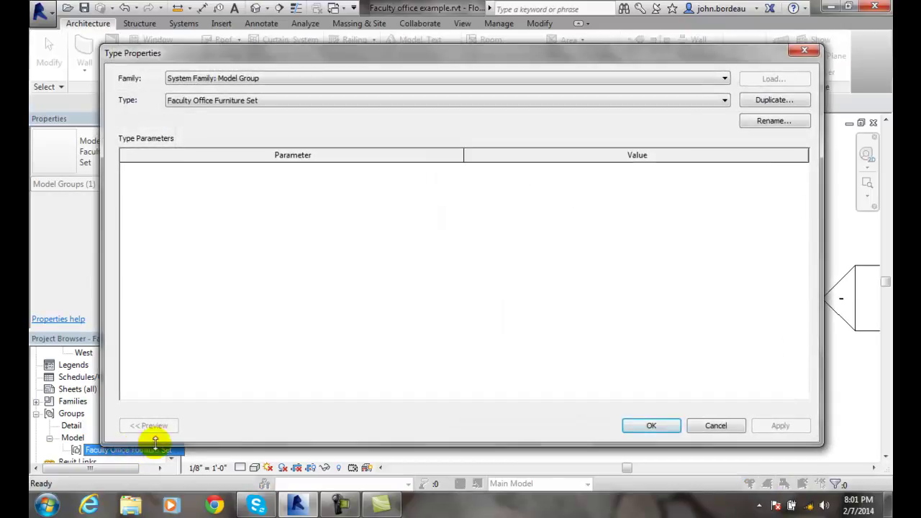
pyautogui.click(716, 425)
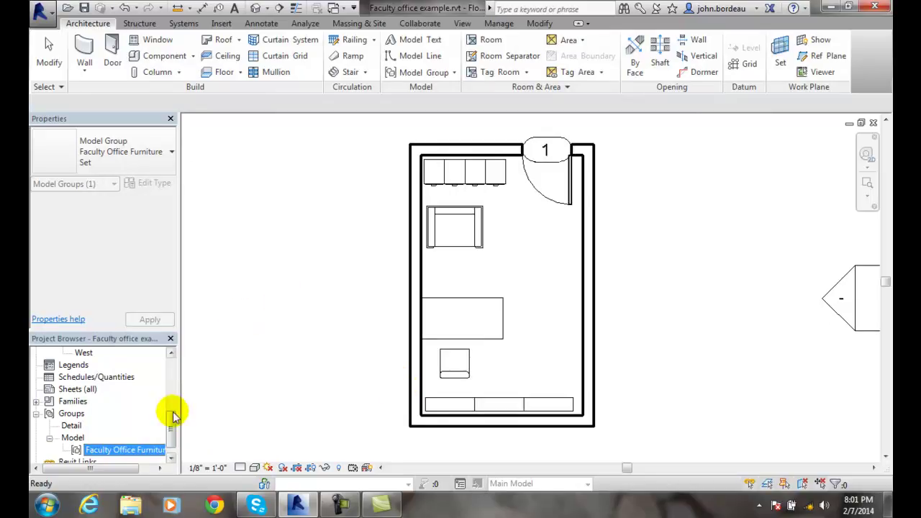
pyautogui.moveTo(170, 426); pyautogui.dragTo(164, 368)
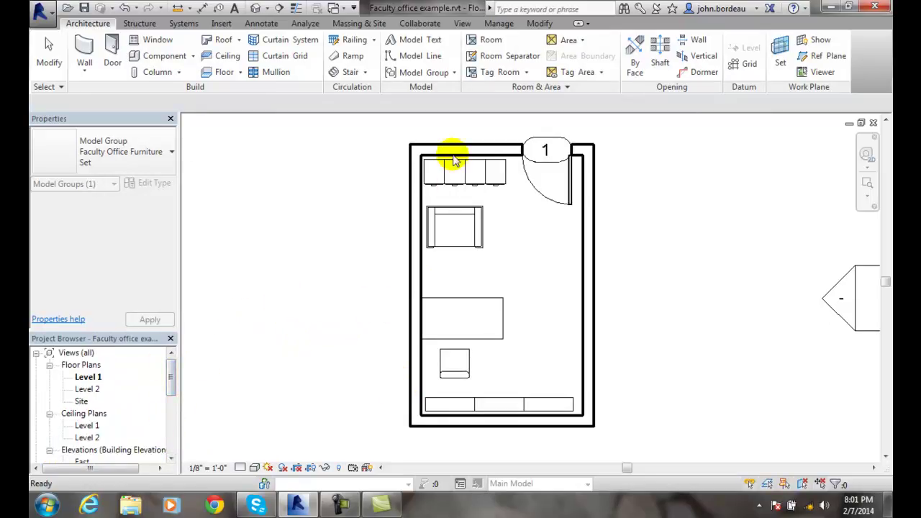
# - Select the furniture group and enter Edit Group mode
pyautogui.click(454, 72)
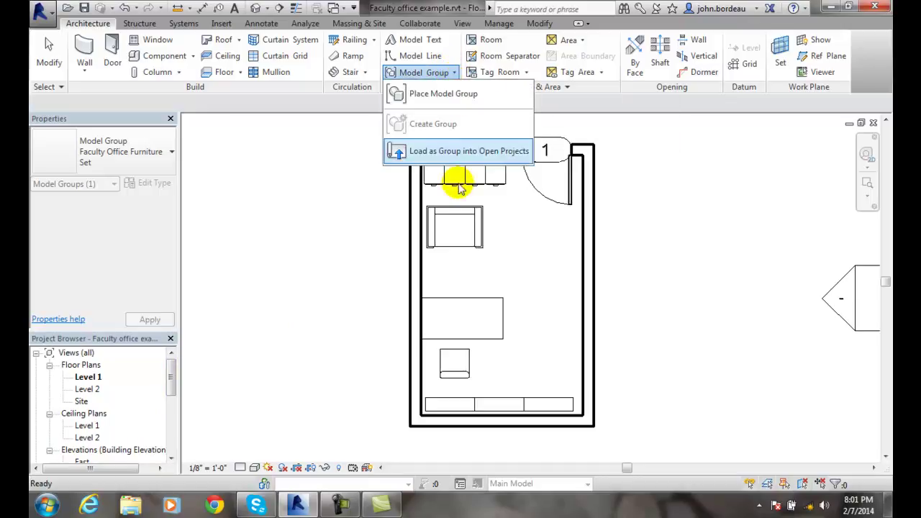
pyautogui.click(455, 226)
pyautogui.click(476, 221)
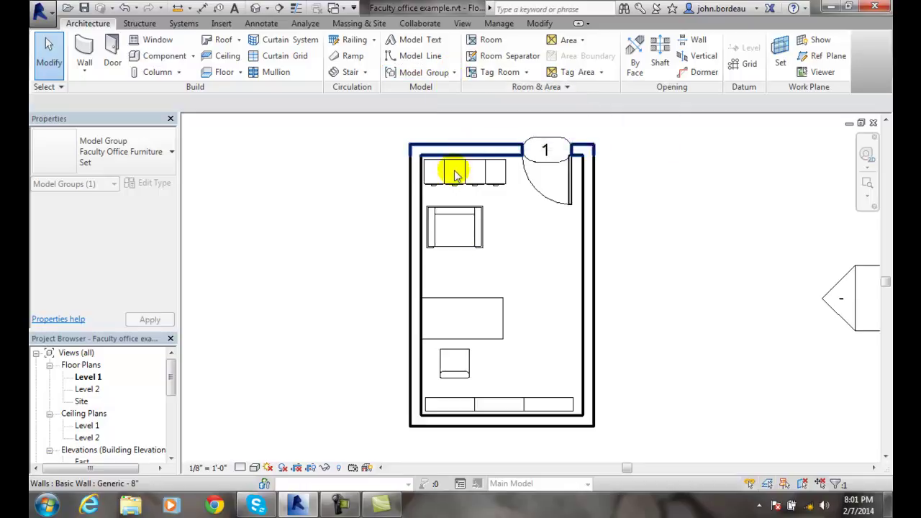
pyautogui.click(465, 220)
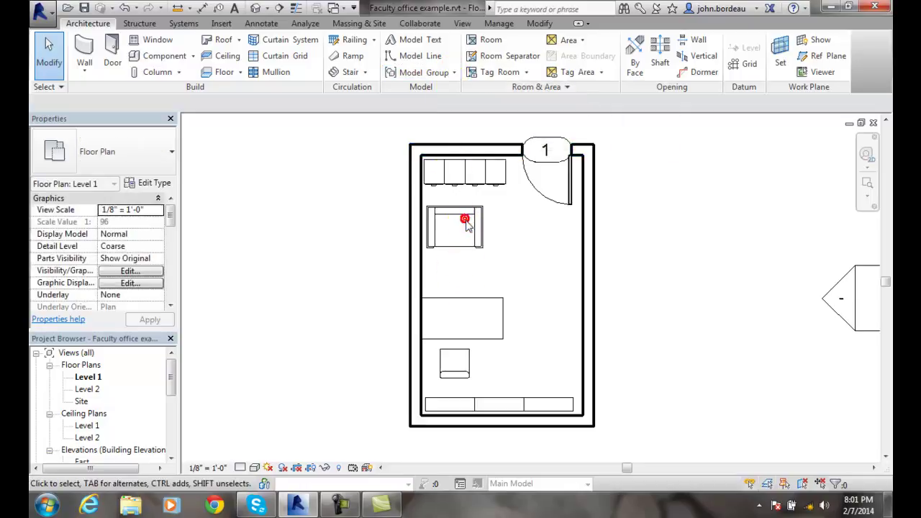
pyautogui.click(465, 229)
pyautogui.doubleClick(467, 232)
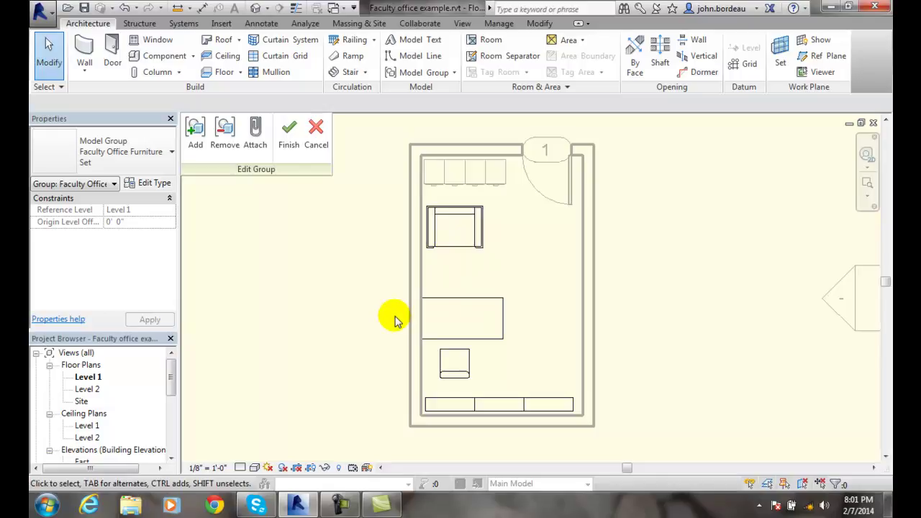
# - Add the three top-wall file cabinets to the group and finish editing
pyautogui.click(196, 136)
pyautogui.click(431, 181)
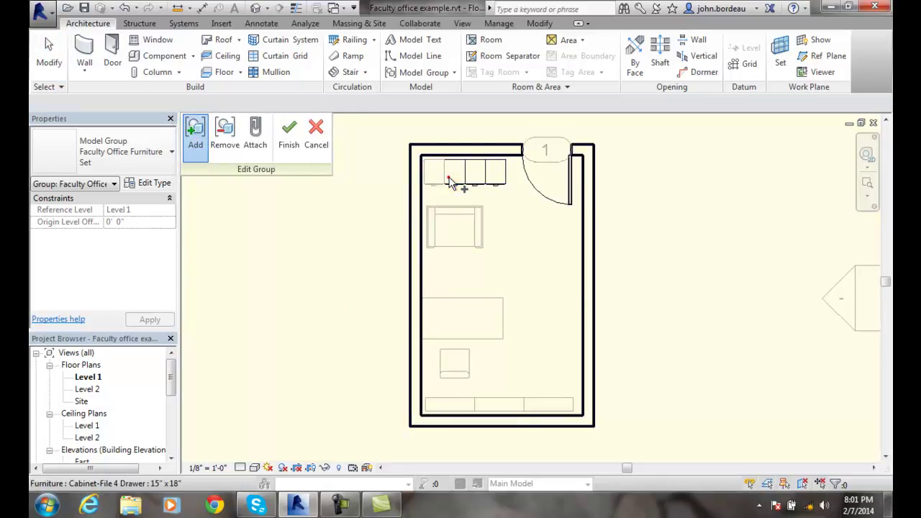
pyautogui.click(495, 173)
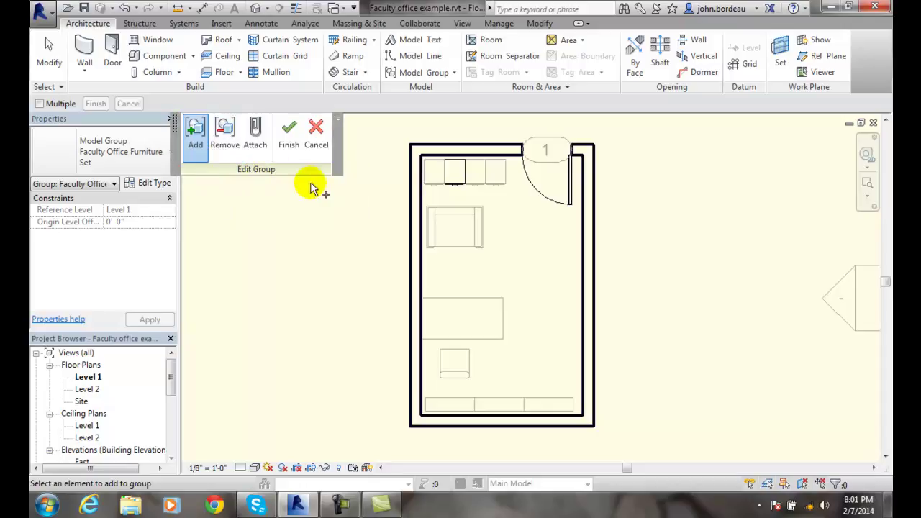
pyautogui.click(451, 173)
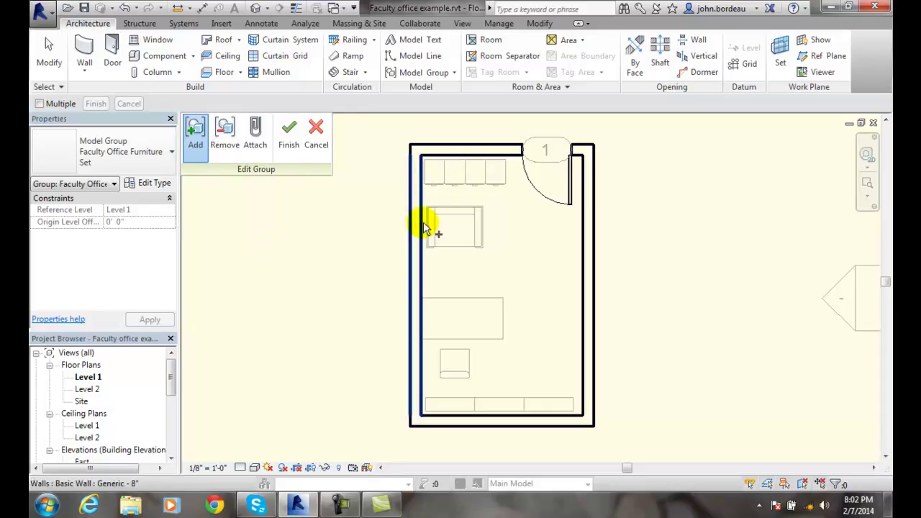
pyautogui.click(292, 138)
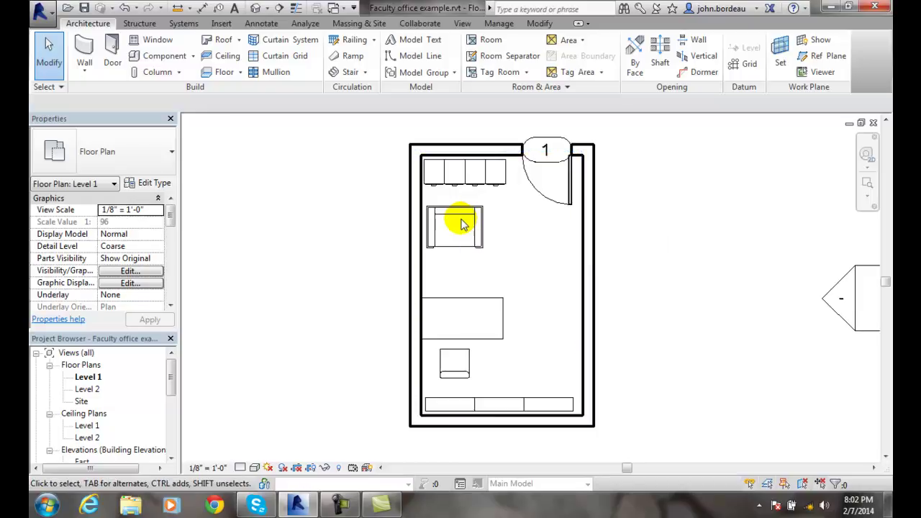
# - Remove the fourth top-row file cabinet from the group, leaving three, and finish editing
pyautogui.doubleClick(468, 234)
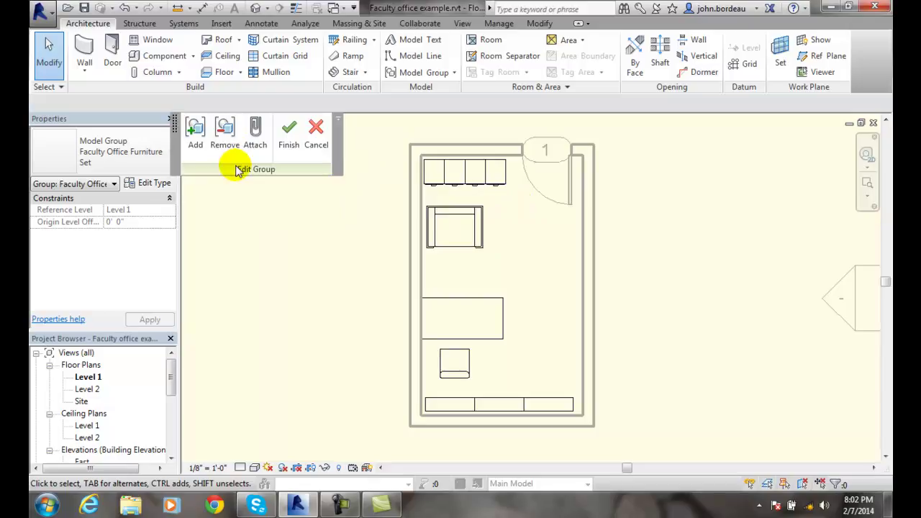
pyautogui.click(225, 133)
pyautogui.click(496, 171)
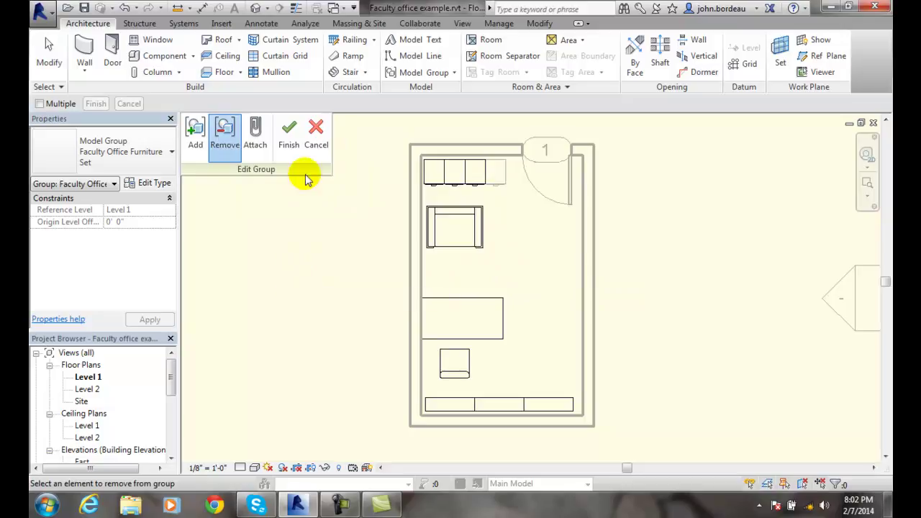
pyautogui.click(289, 137)
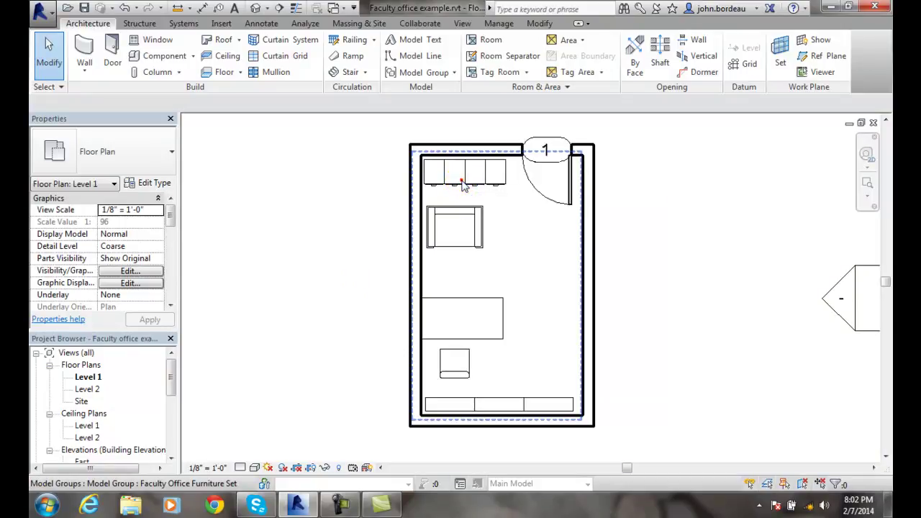
# - Select the furniture group to check its contents, deselect it, and reopen the Model Group dropdown
pyautogui.click(463, 183)
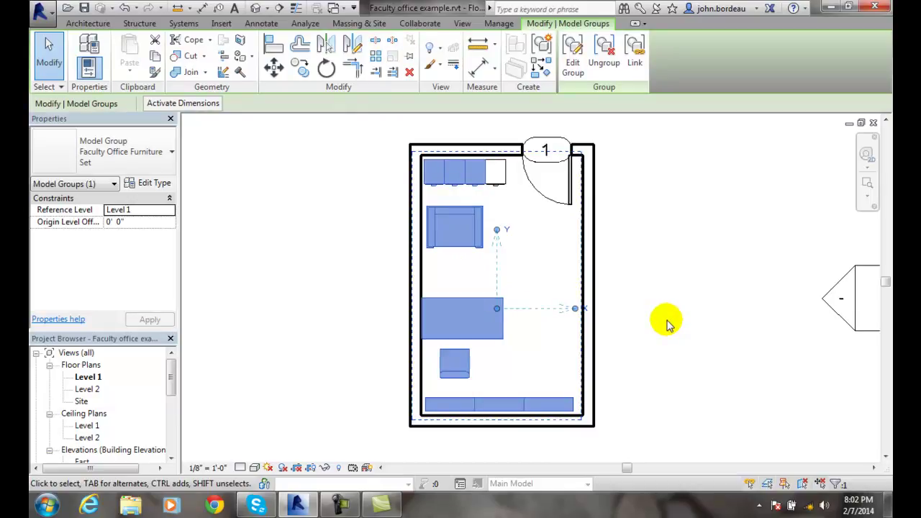
pyautogui.press('Escape')
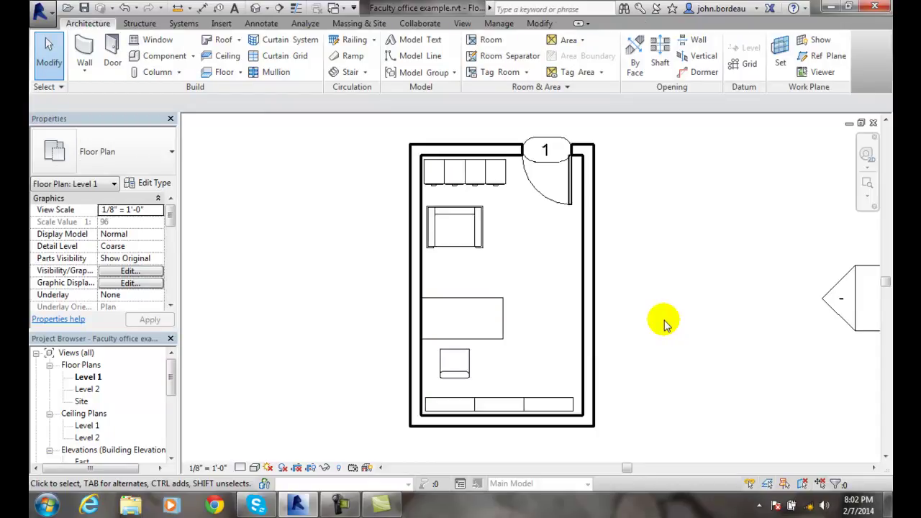
pyautogui.click(454, 73)
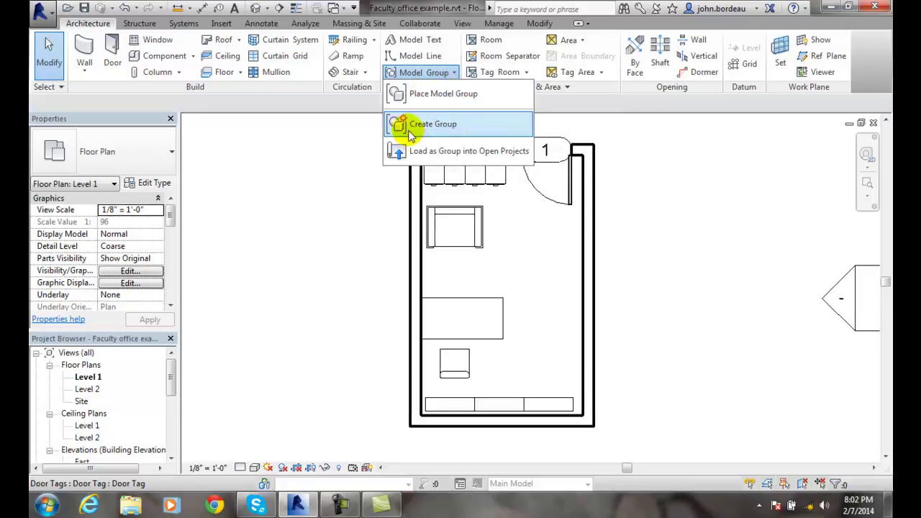